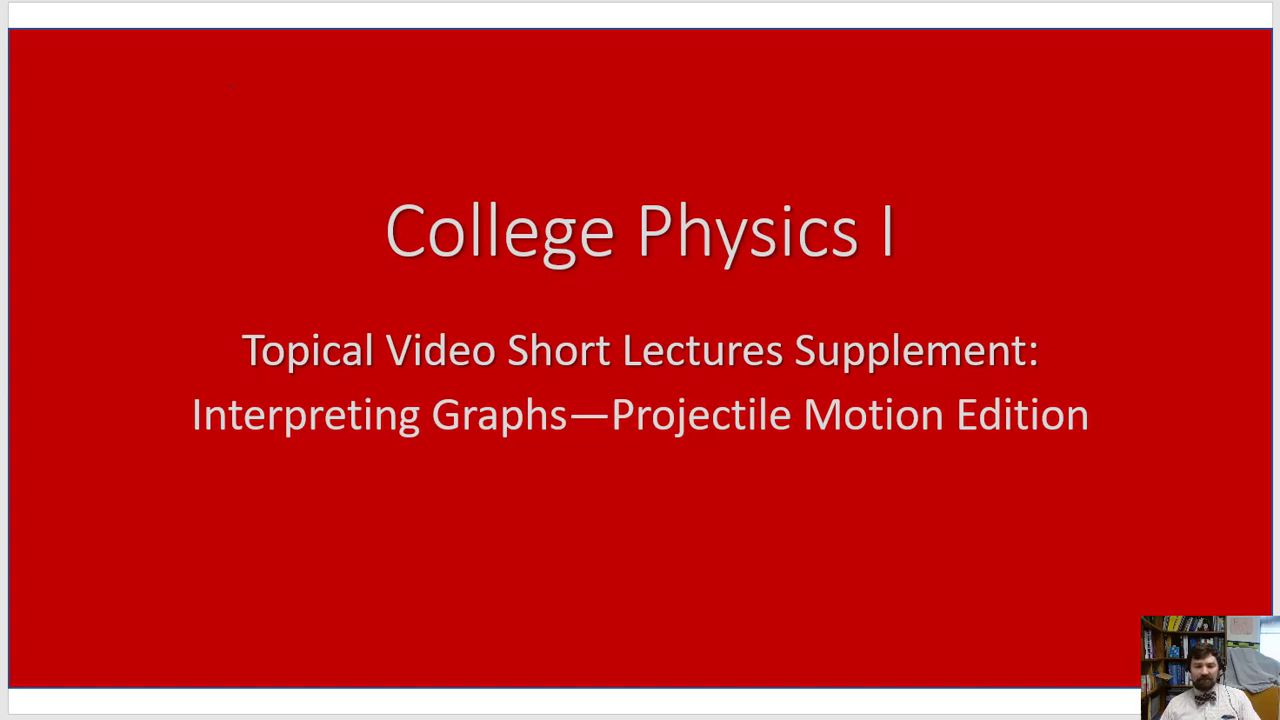
# - Switch from the College Physics I slideshow to the PhET Projectile Motion window via its taskbar preview
pyautogui.click(44, 678)
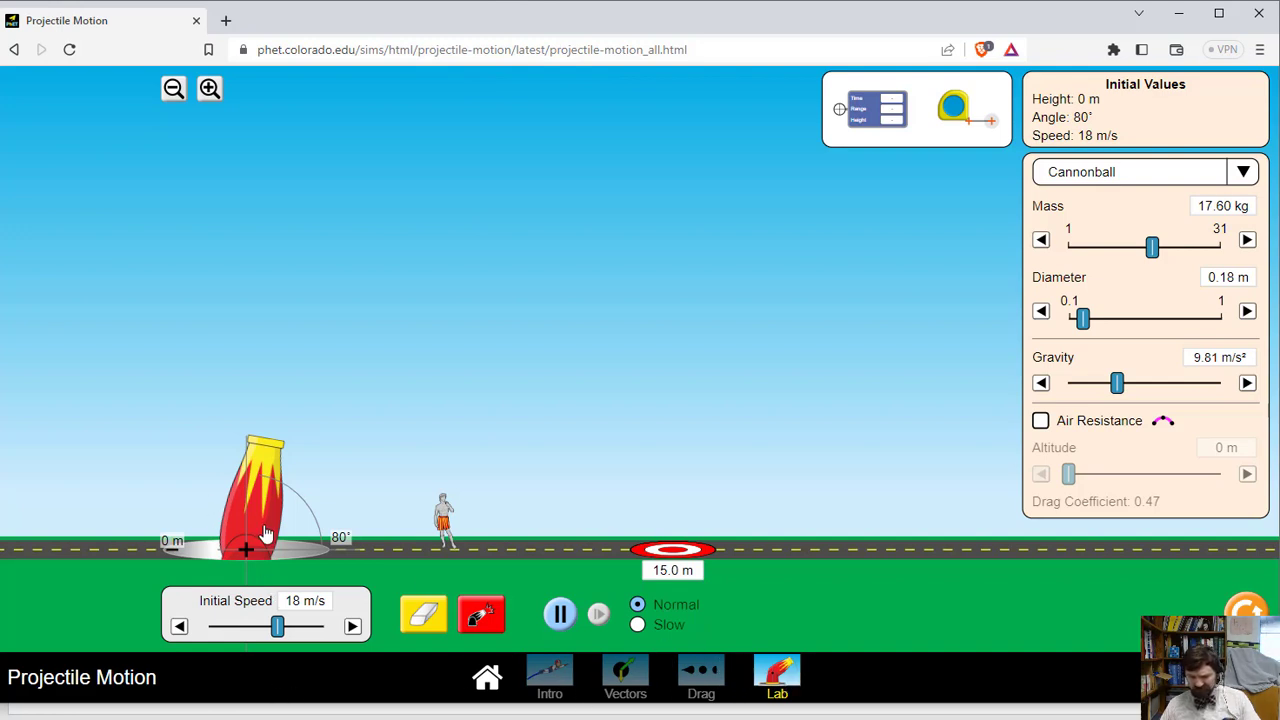
# - Move the target to 30.8 m, lower the cannon from 80° to 25°, and set initial speed to 8 m/s
pyautogui.moveTo(658, 566); pyautogui.dragTo(1107, 566)
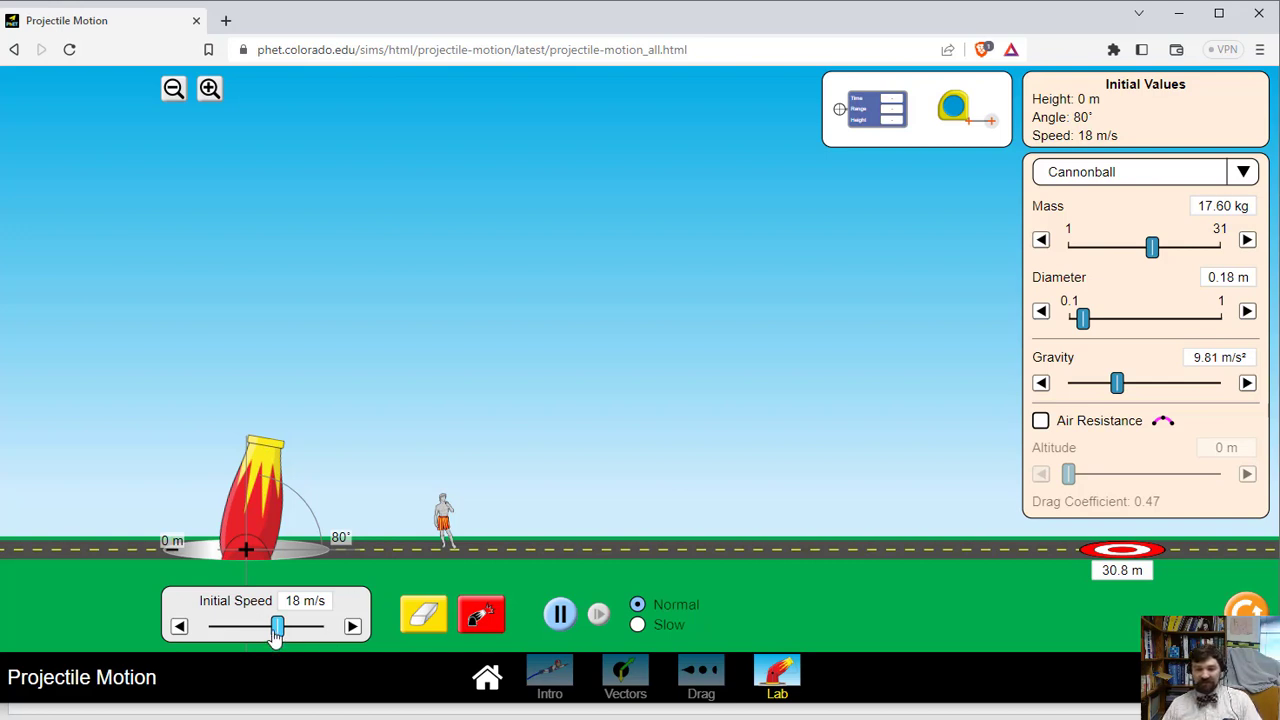
pyautogui.moveTo(260, 482); pyautogui.dragTo(337, 573)
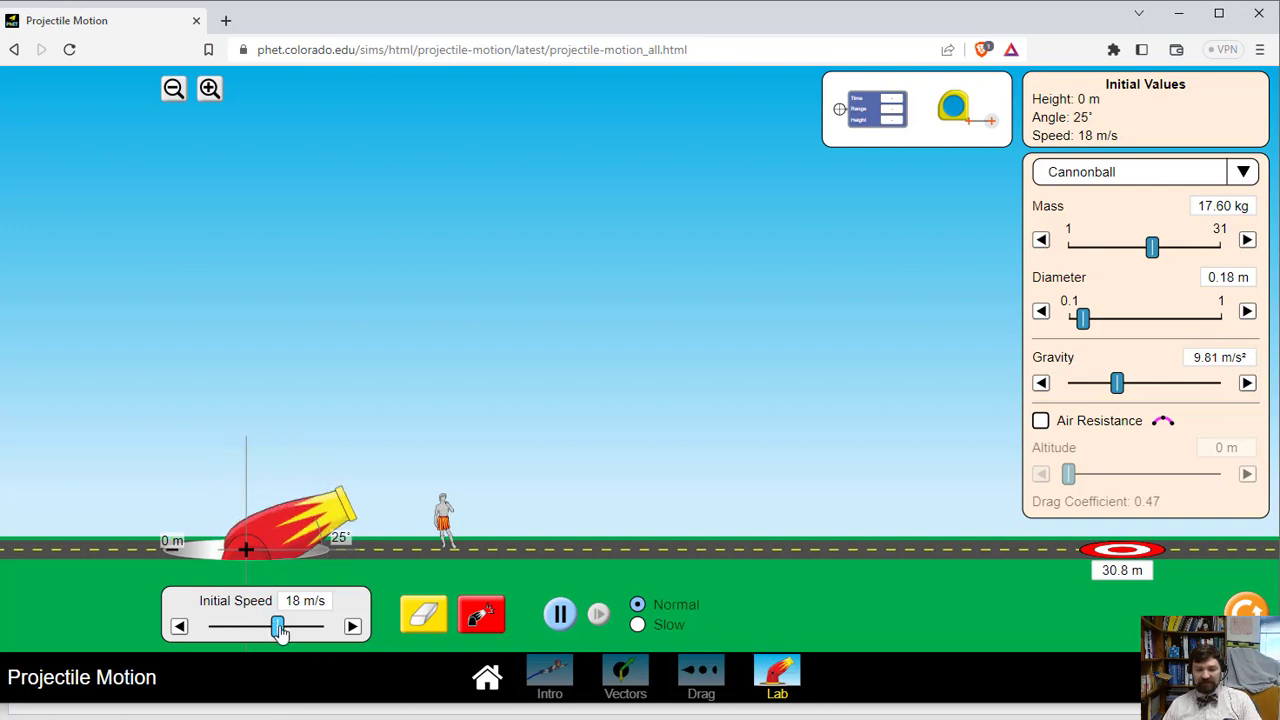
pyautogui.moveTo(275, 636); pyautogui.dragTo(237, 630)
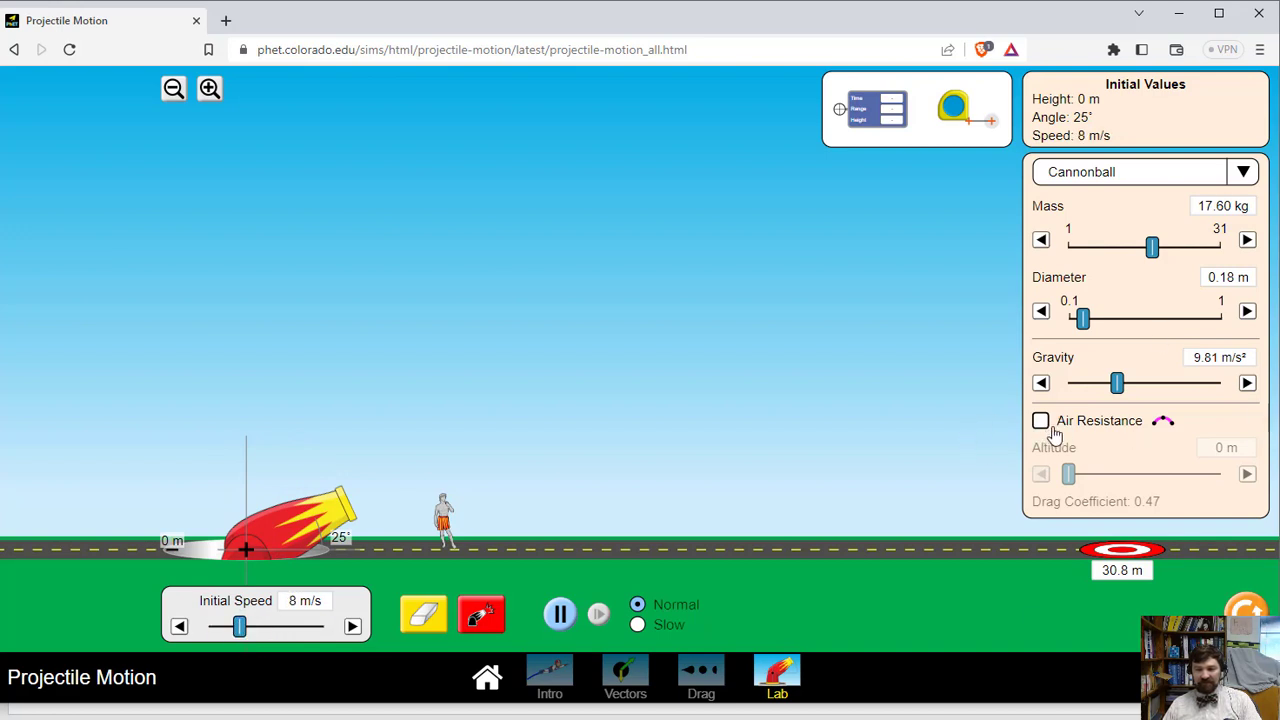
# - Lower gravity to 9.80 m/s² and reduce the cannonball diameter to 0.14 m
pyautogui.click(1042, 384)
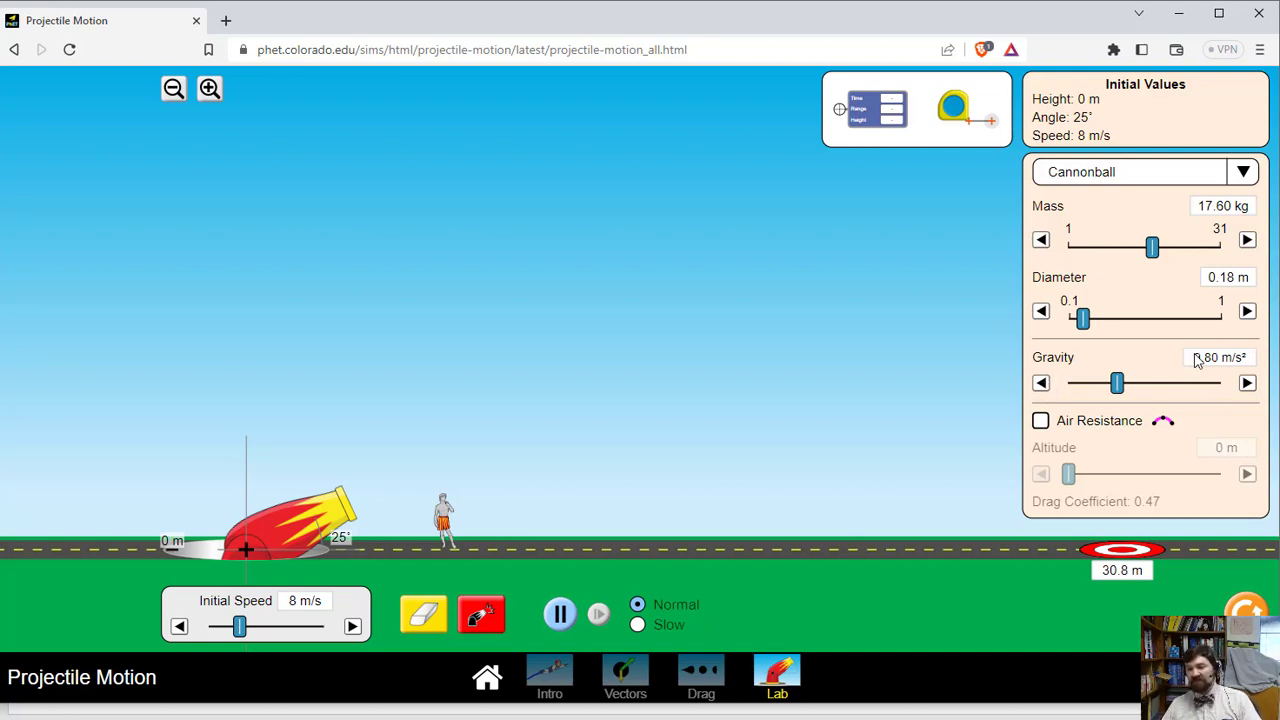
pyautogui.click(1040, 313)
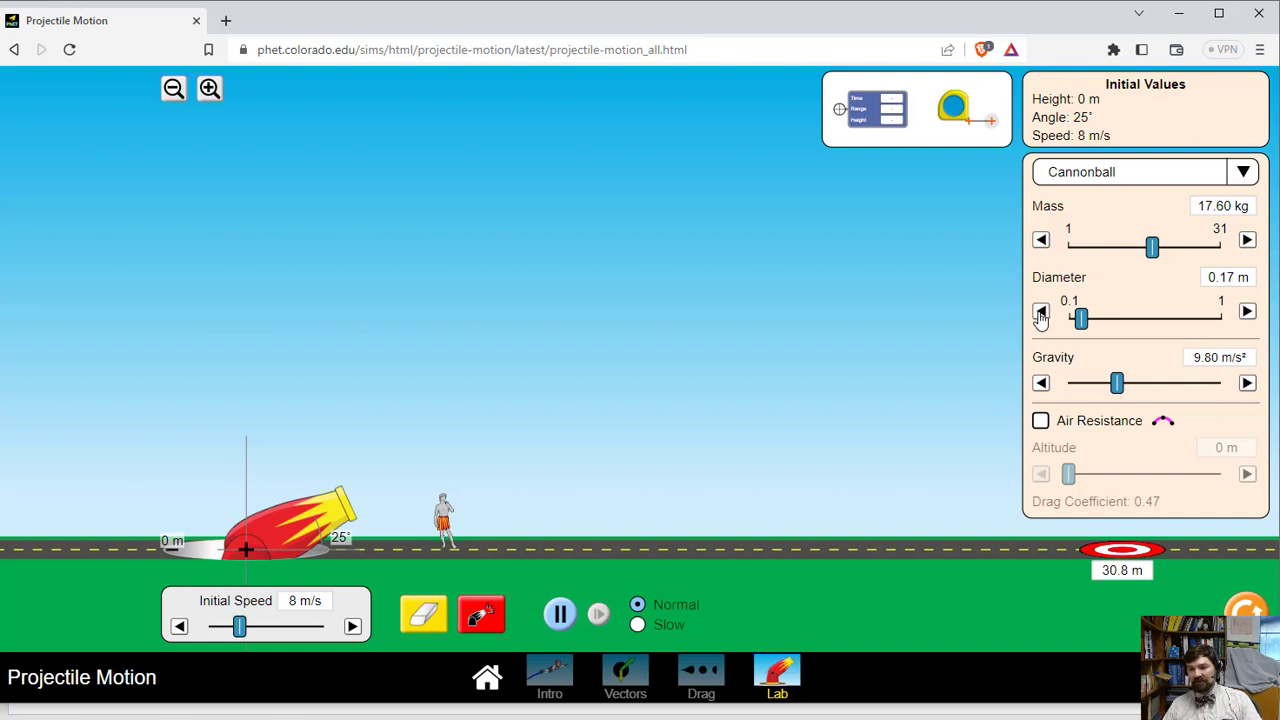
pyautogui.click(1040, 313)
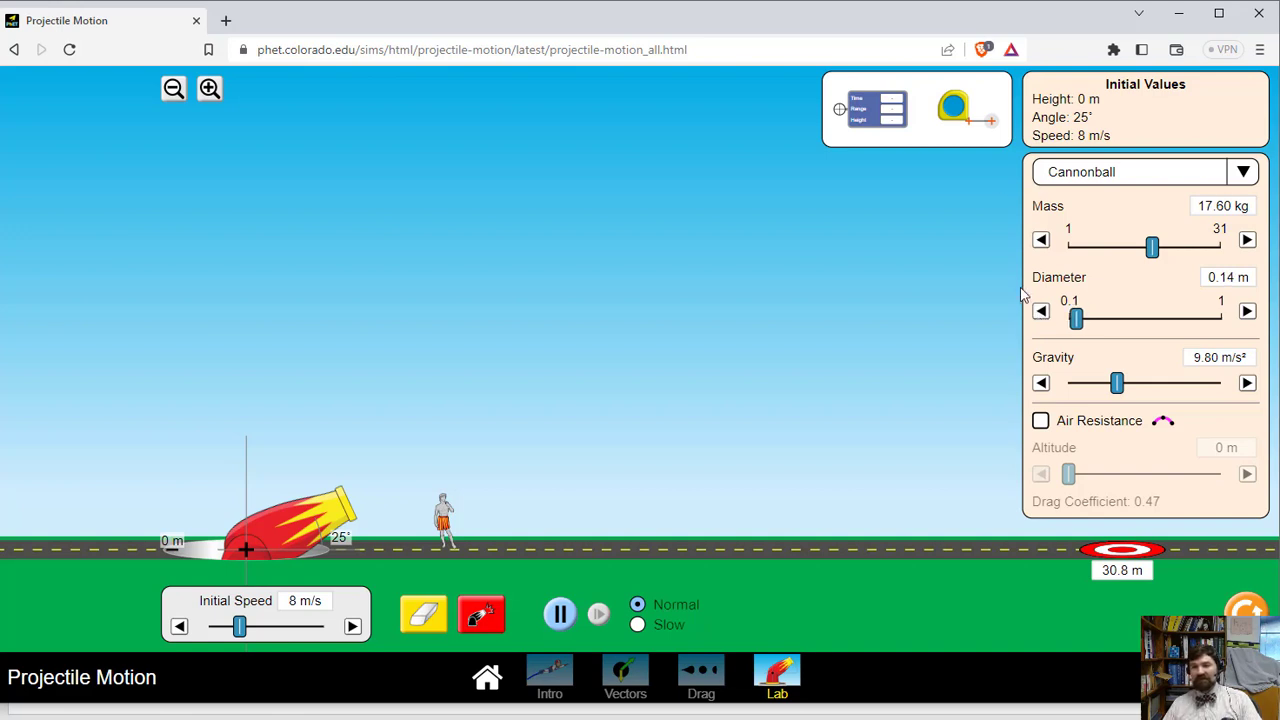
# - Confirm Cannonball stays the projectile type and raise the cannon to a 75° launch angle
pyautogui.click(1242, 176)
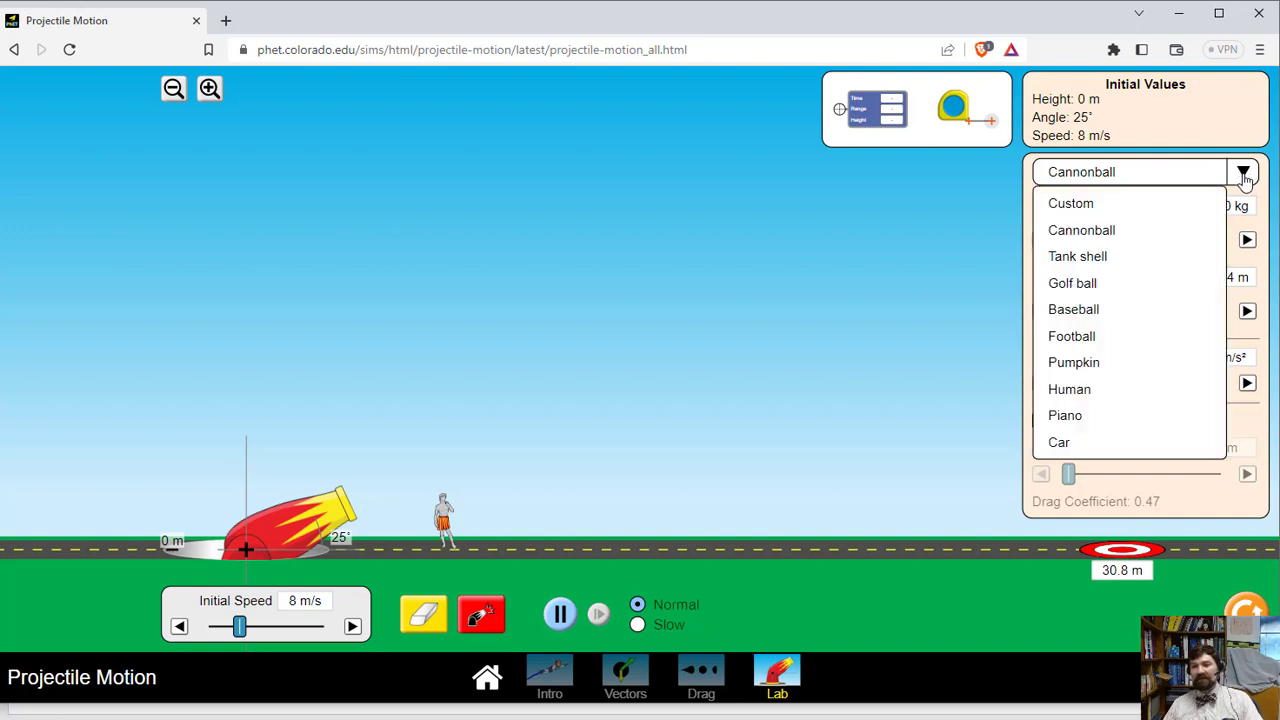
pyautogui.click(1242, 176)
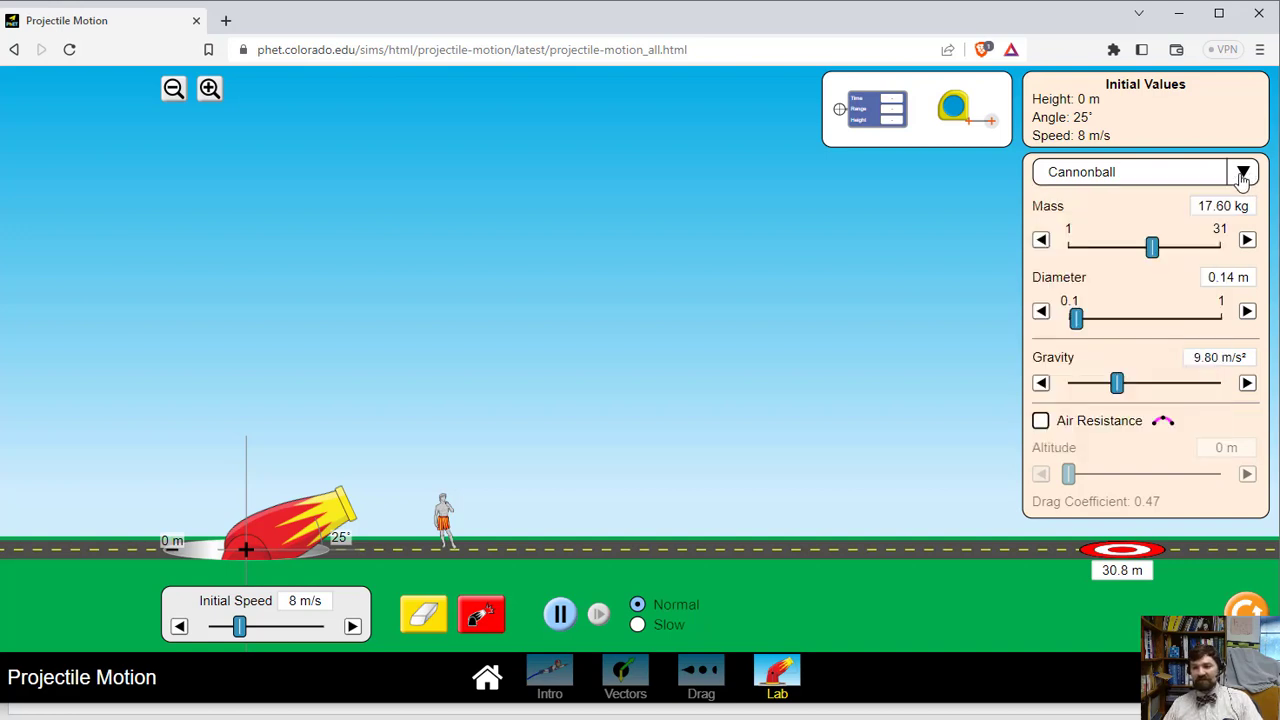
pyautogui.moveTo(338, 522); pyautogui.dragTo(280, 468)
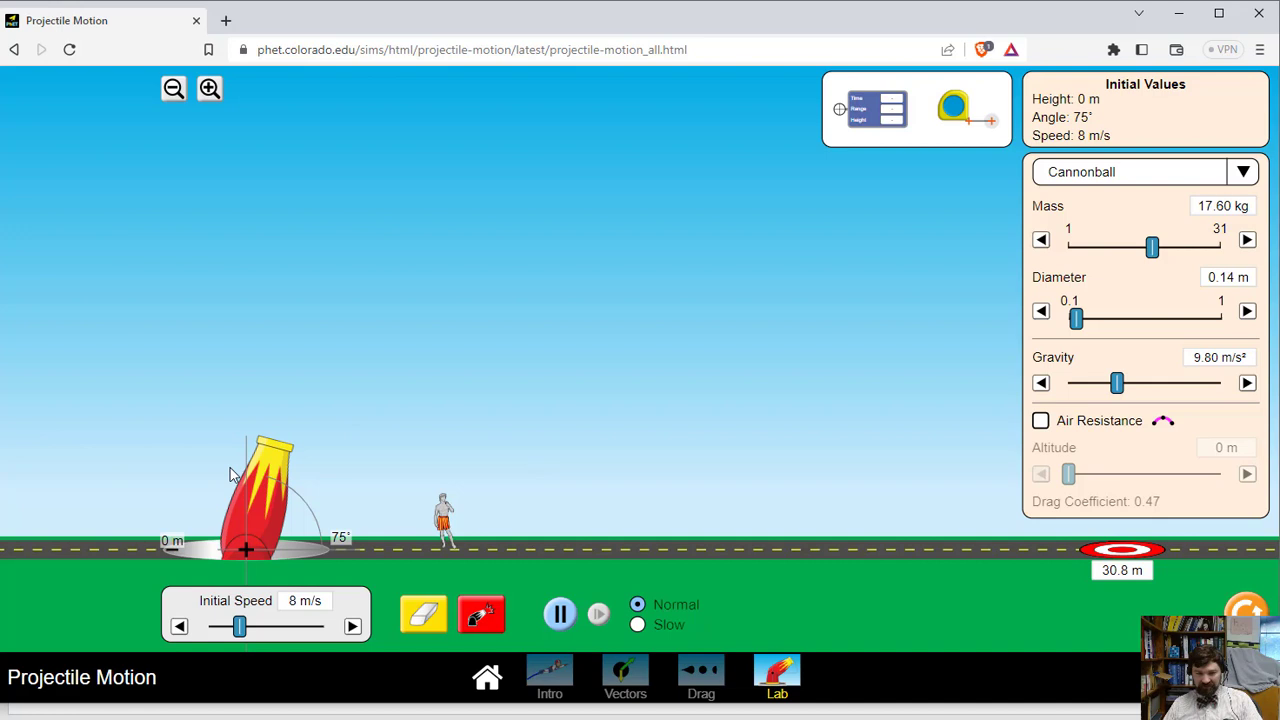
# - Set initial speed to 6 m/s and place the Time/Range/Height tool in the sky
pyautogui.moveTo(240, 630); pyautogui.dragTo(232, 630)
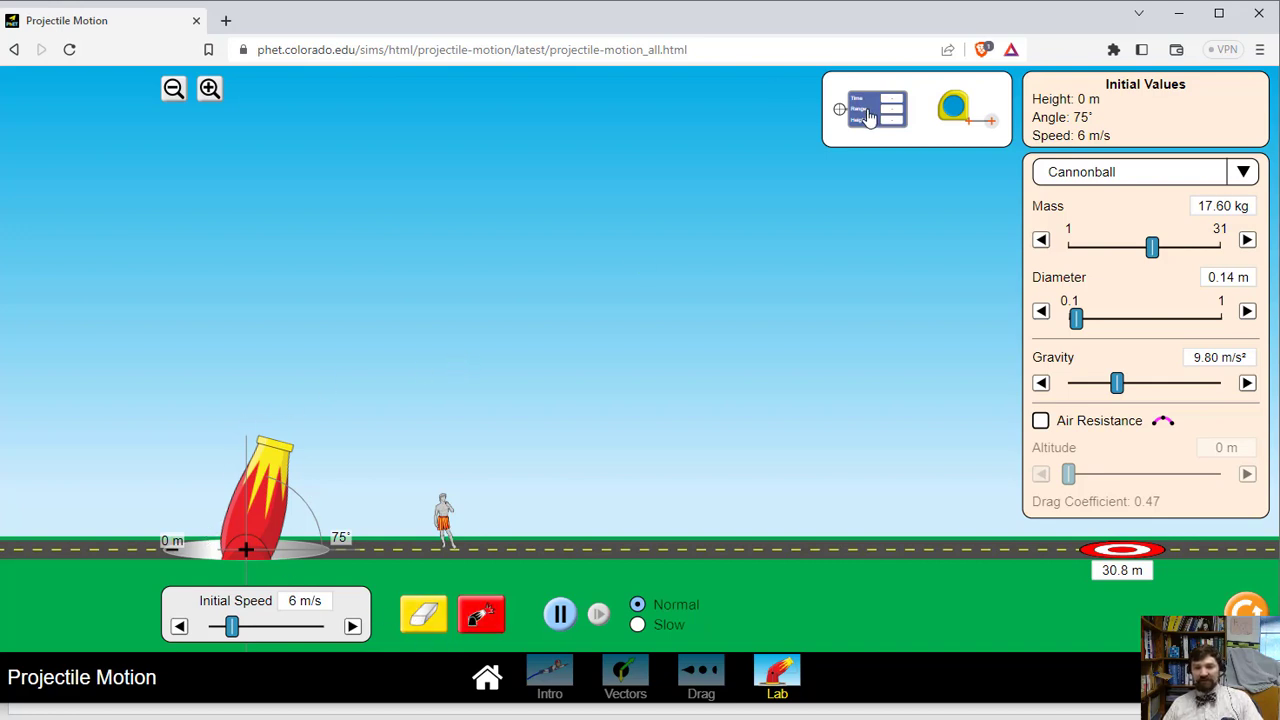
pyautogui.moveTo(868, 117); pyautogui.dragTo(889, 349)
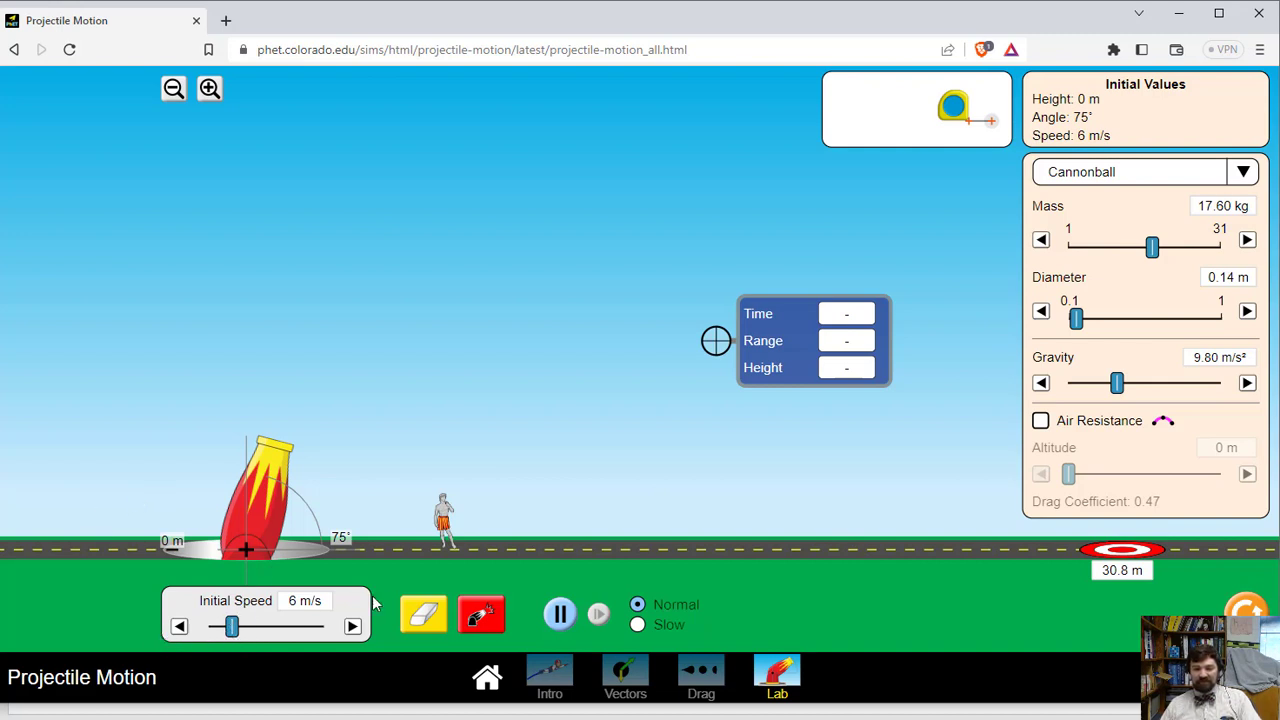
# - Fire the 75° cannonball twice to trace its trajectory, zooming in and back out
pyautogui.click(488, 622)
pyautogui.click(488, 622)
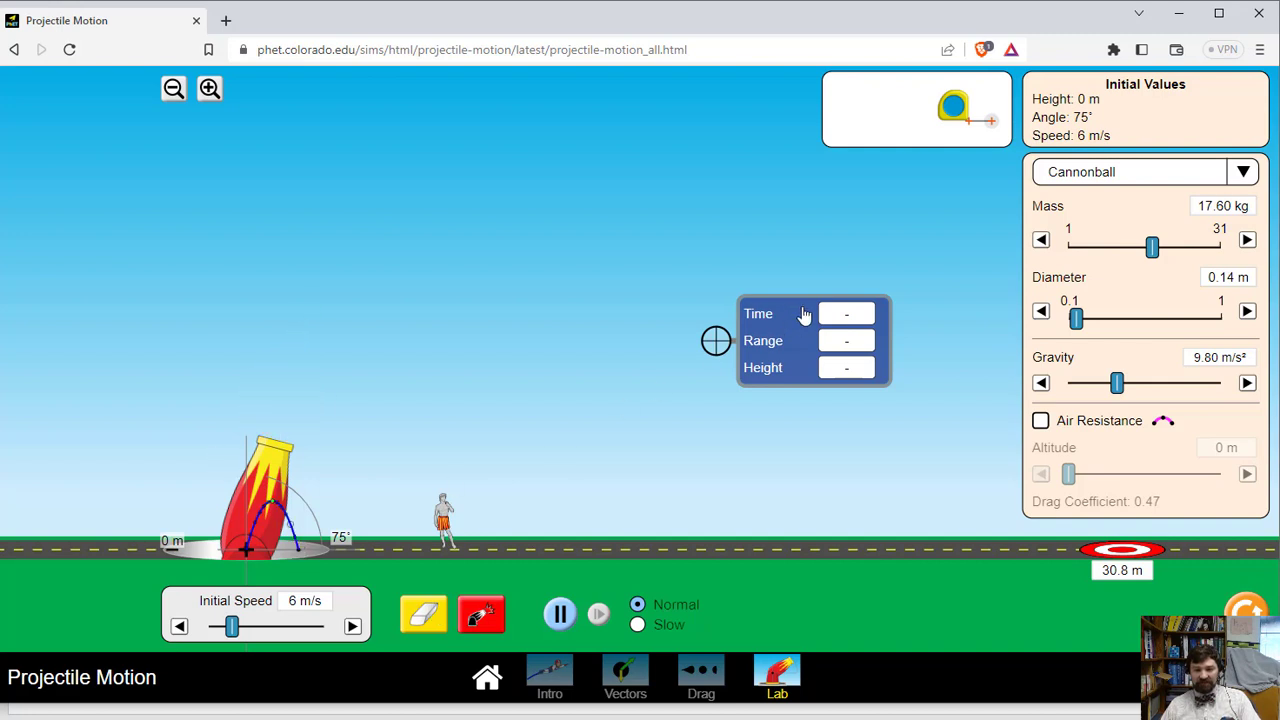
pyautogui.click(209, 89)
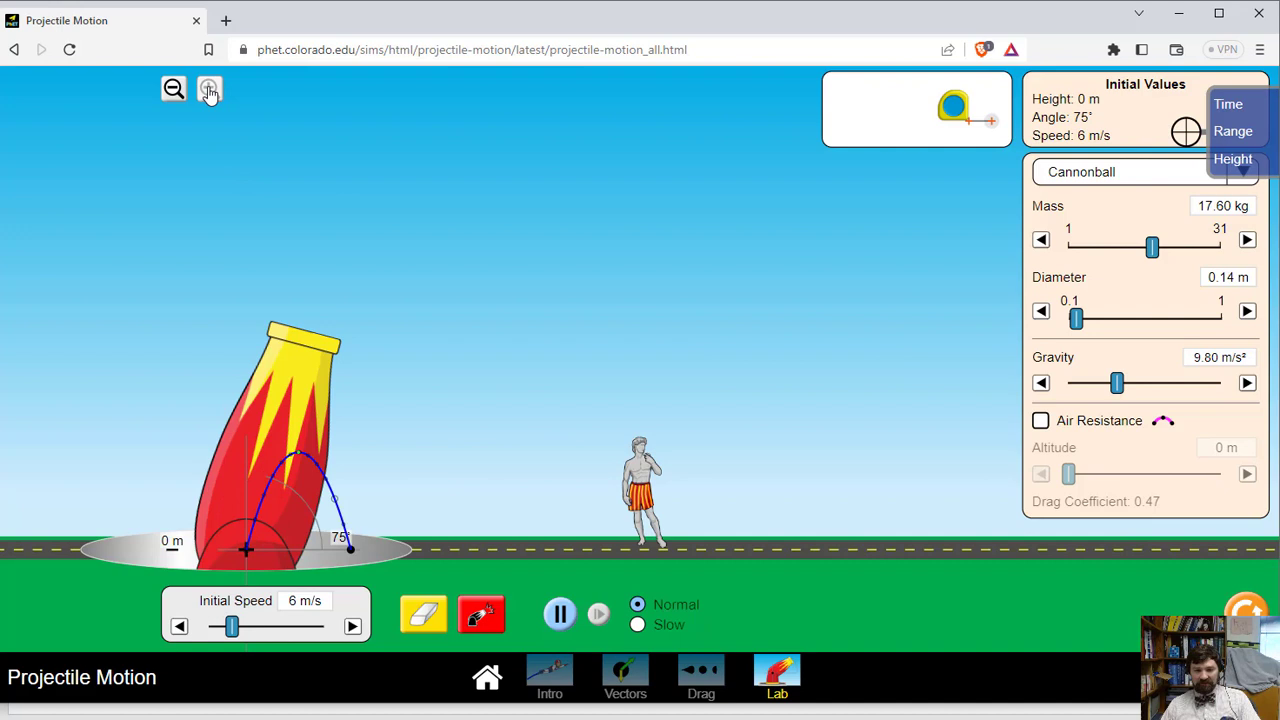
pyautogui.click(174, 89)
# - Measure time, range and height at the arc's peak, then switch to the untitled Calc spreadsheet
pyautogui.moveTo(780, 337); pyautogui.dragTo(365, 546)
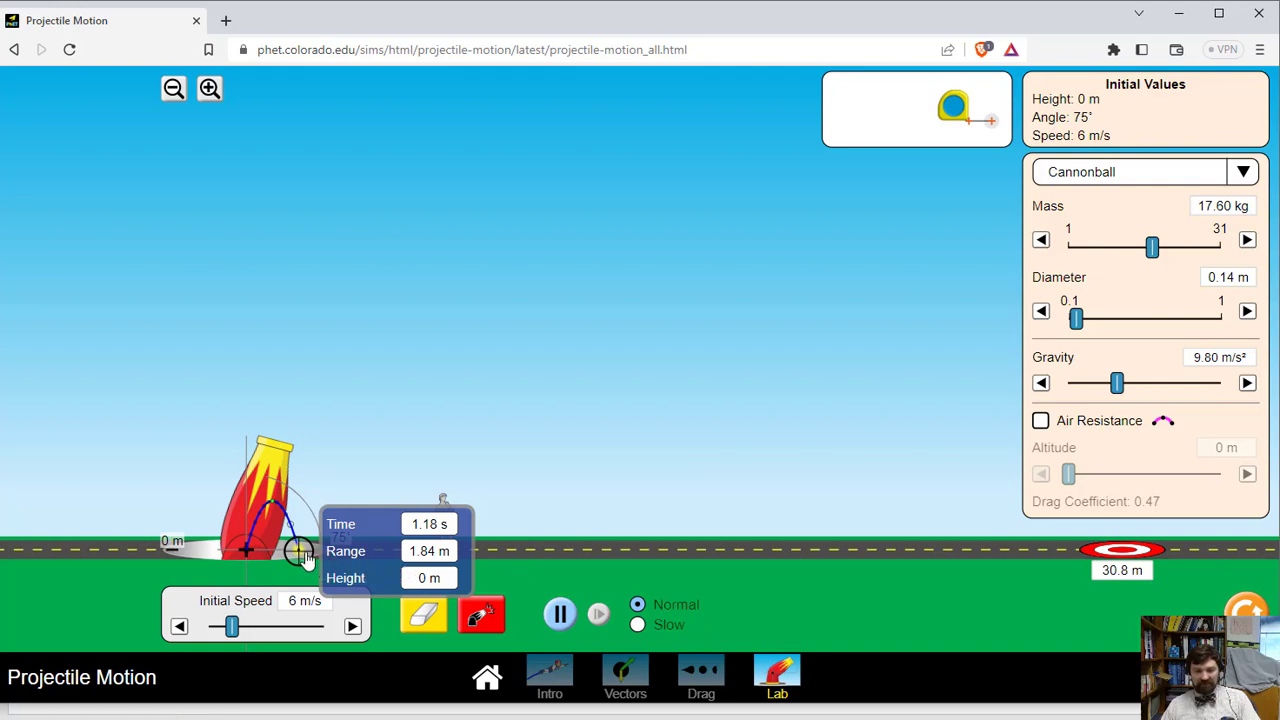
pyautogui.moveTo(307, 558); pyautogui.dragTo(280, 508)
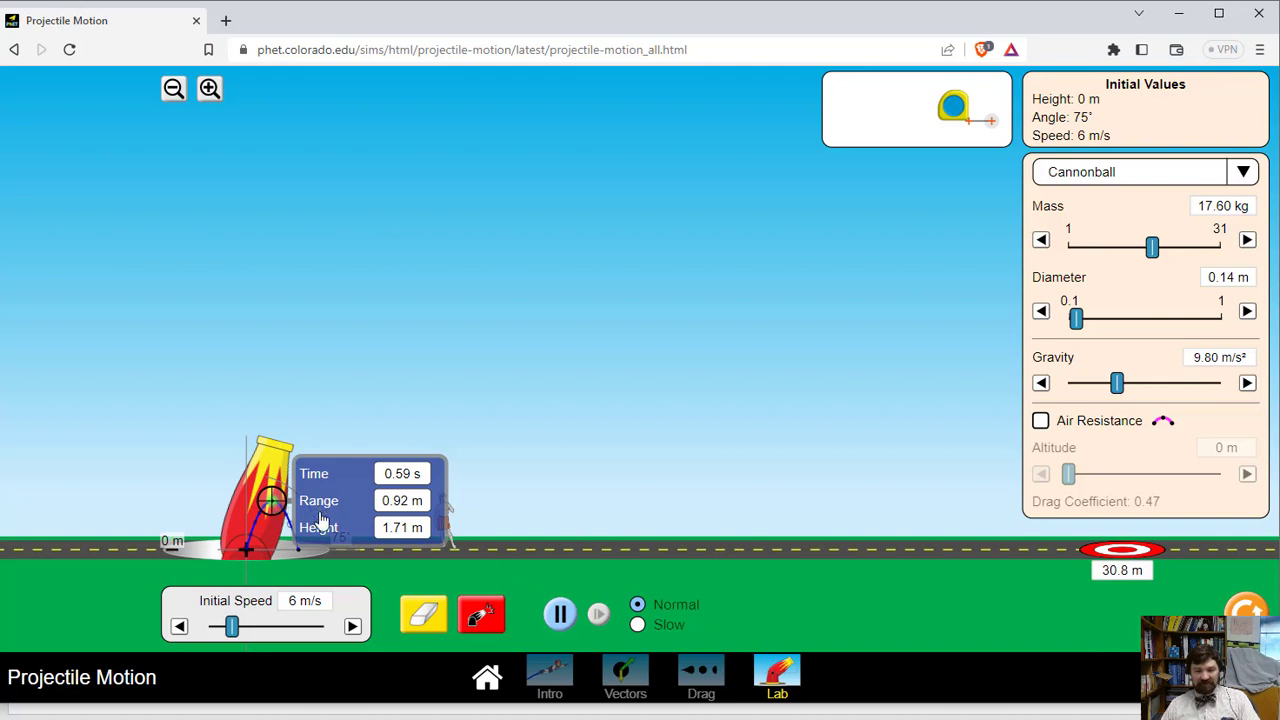
pyautogui.moveTo(220, 700)
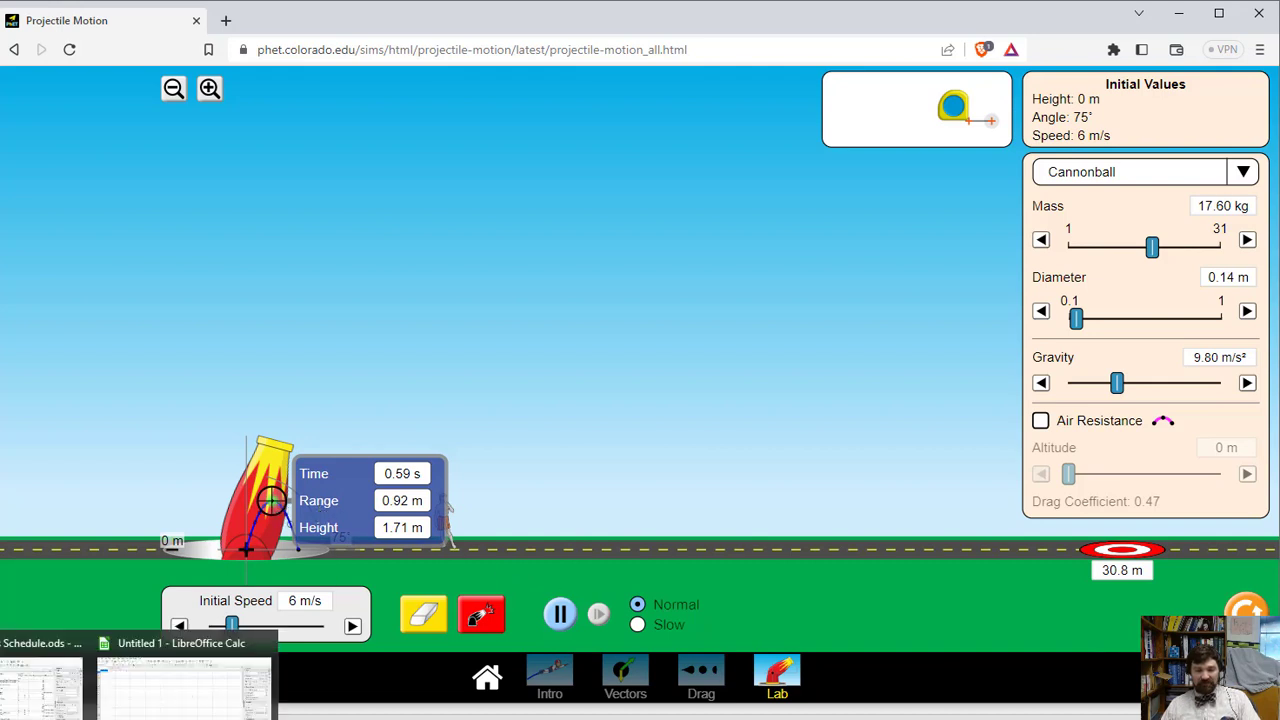
pyautogui.click(222, 645)
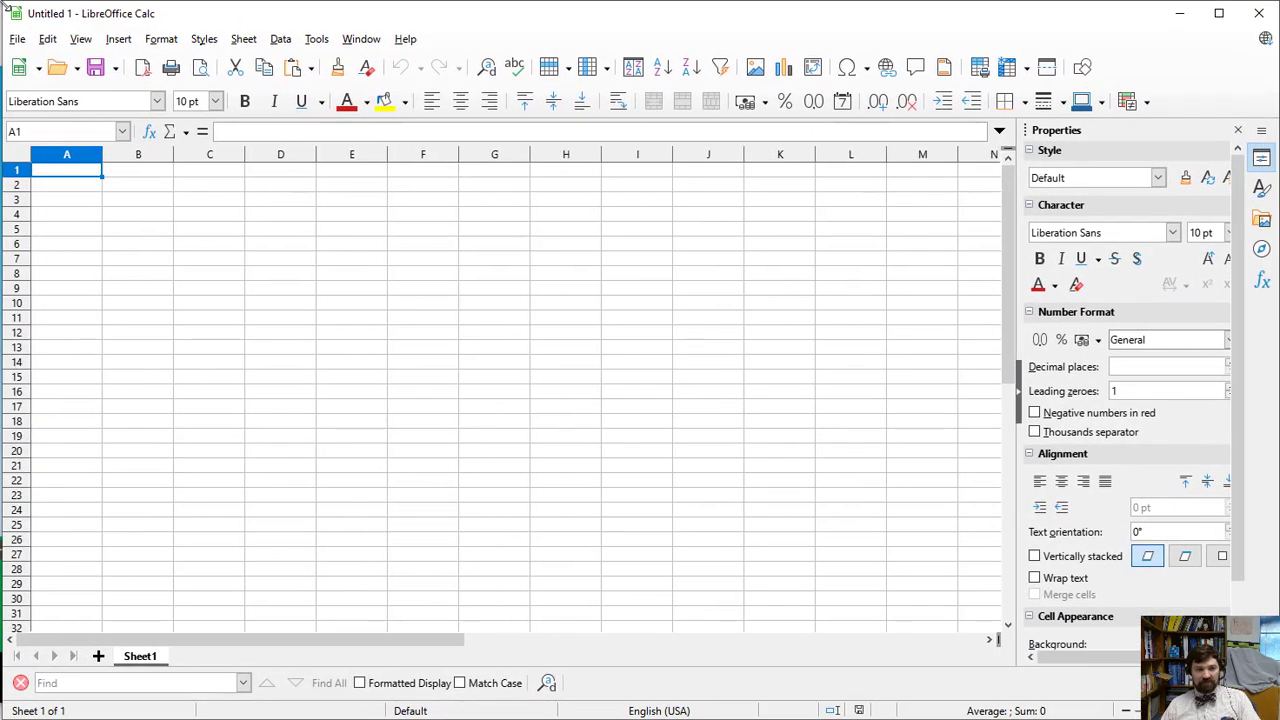
pyautogui.click(139, 202)
# - Enter Initial, 75 and degrees into cells B3, C3 and D3
pyautogui.doubleClick(139, 202)
pyautogui.write('Initial')
pyautogui.press('Tab')
pyautogui.write('75')
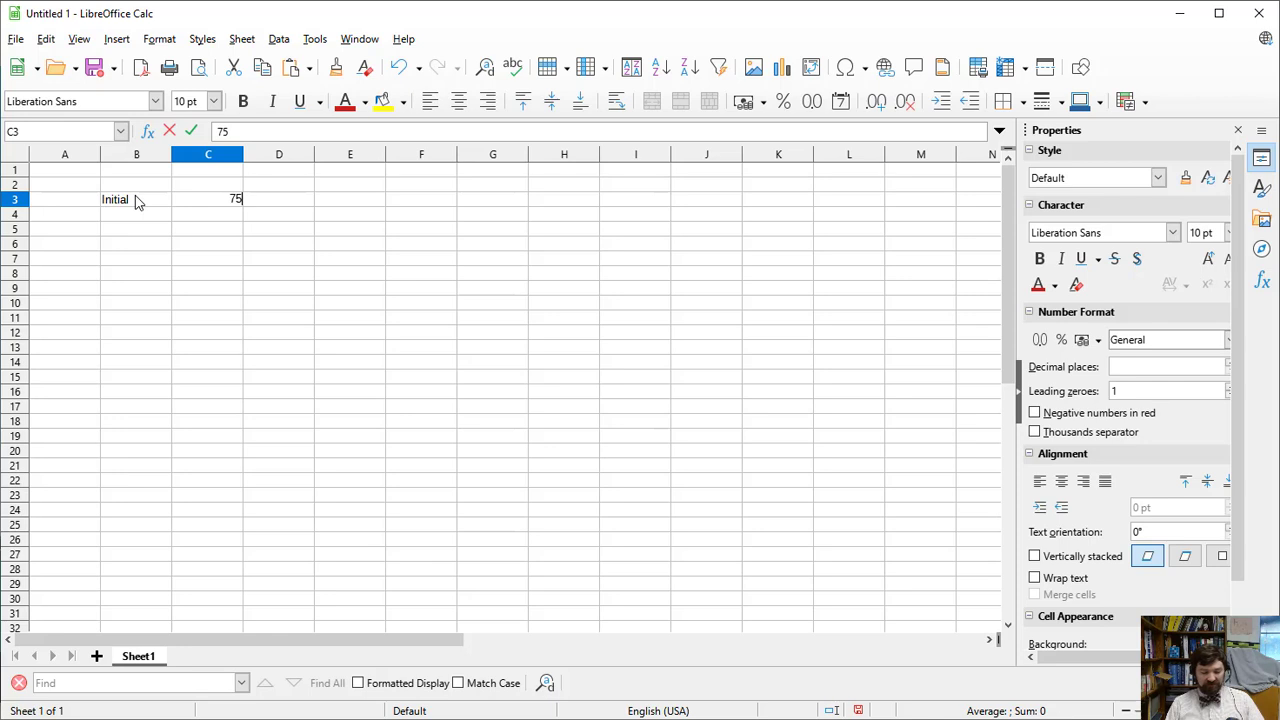
pyautogui.press('Tab')
pyautogui.write('degrees')
pyautogui.press('Return')
pyautogui.press('Return')
pyautogui.press('Return')
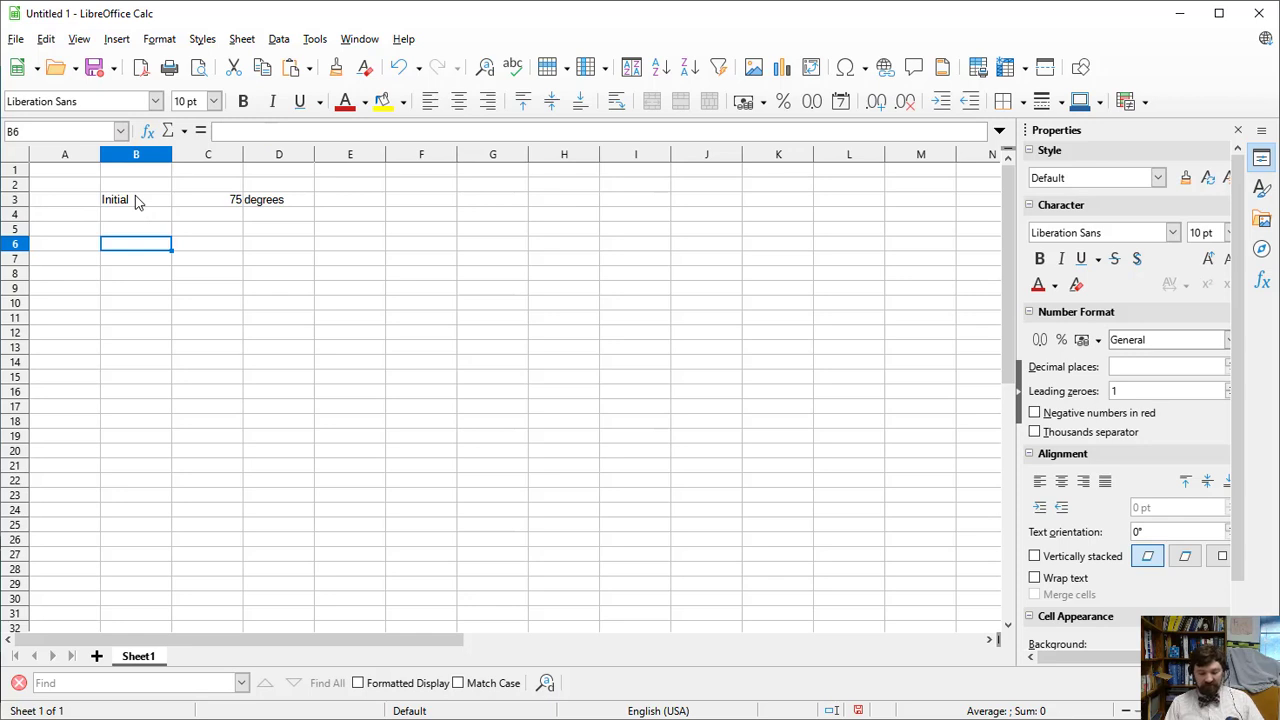
# - Enter the Initial Speed (m/s) header in B6
pyautogui.write('la')
pyautogui.press('BackSpace')
pyautogui.press('BackSpace')
pyautogui.press('BackSpace')
pyautogui.press('BackSpace')
pyautogui.press('BackSpace')
pyautogui.press('BackSpace')
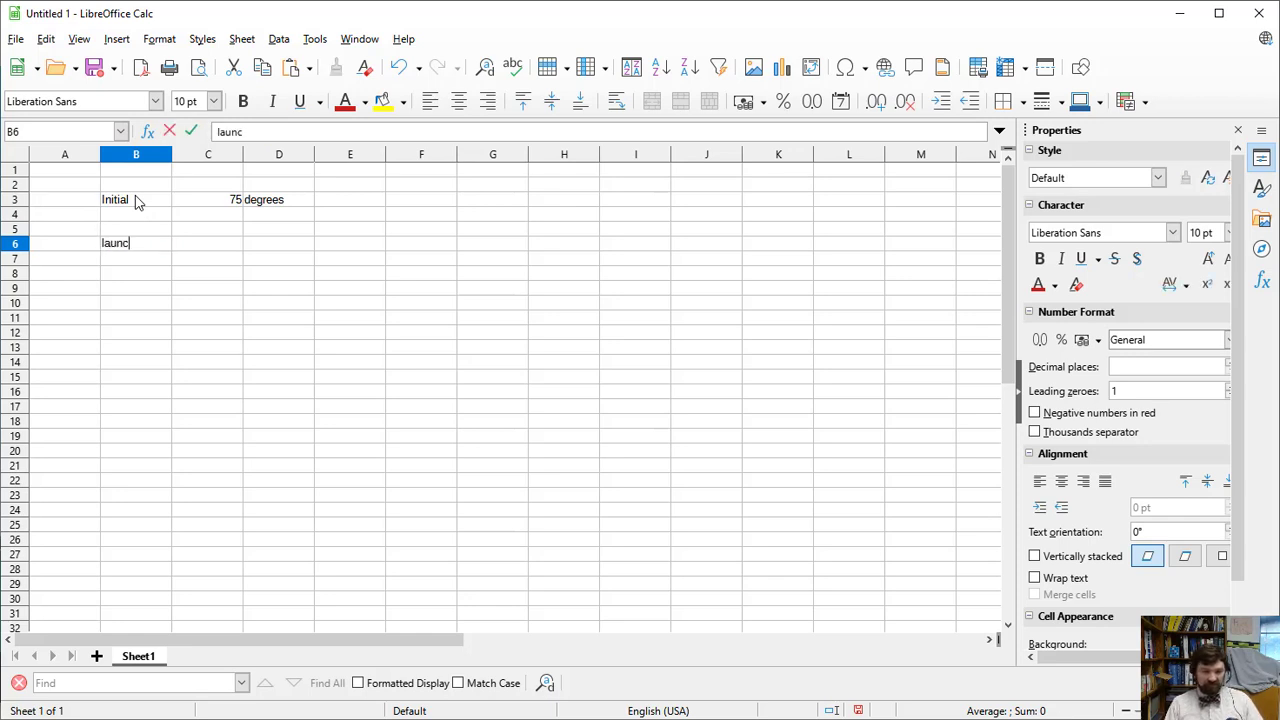
pyautogui.write('Initial Speed (m/s')
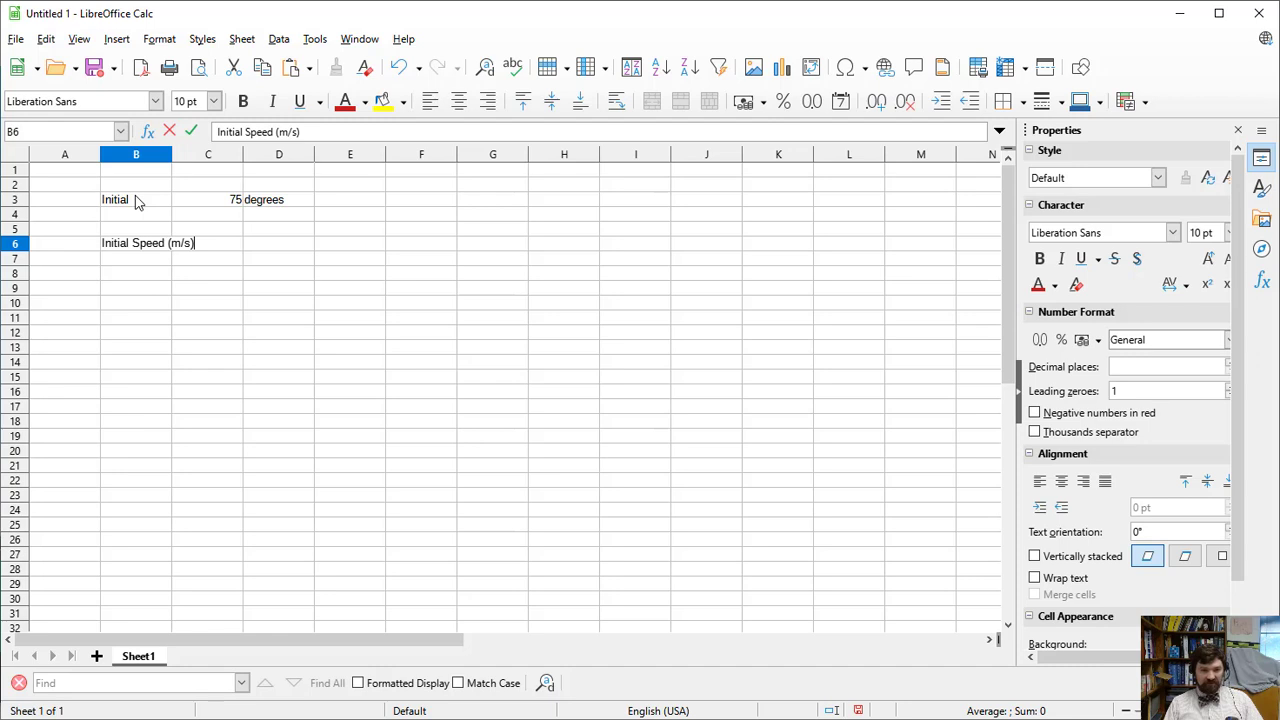
pyautogui.press('Tab')
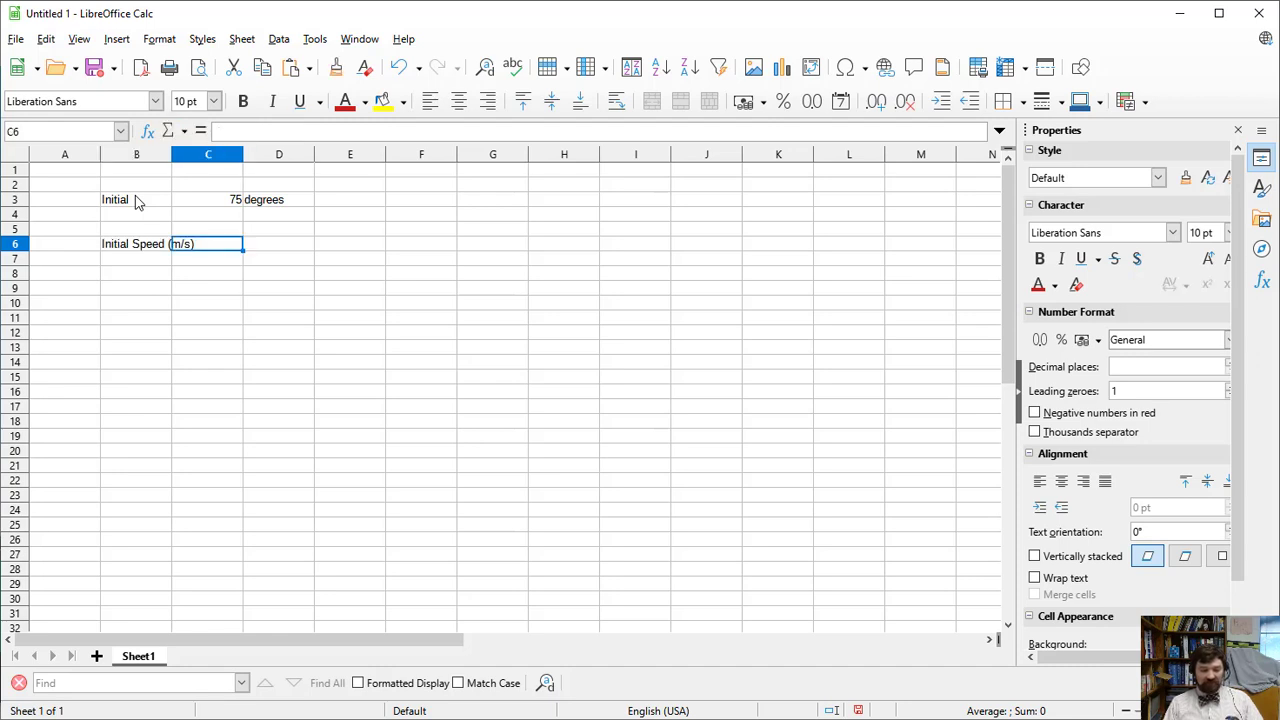
# - Enter the Horizontal Range (m) header in C6
pyautogui.write('ran')
pyautogui.press('BackSpace')
pyautogui.press('BackSpace')
pyautogui.press('BackSpace')
pyautogui.press('BackSpace')
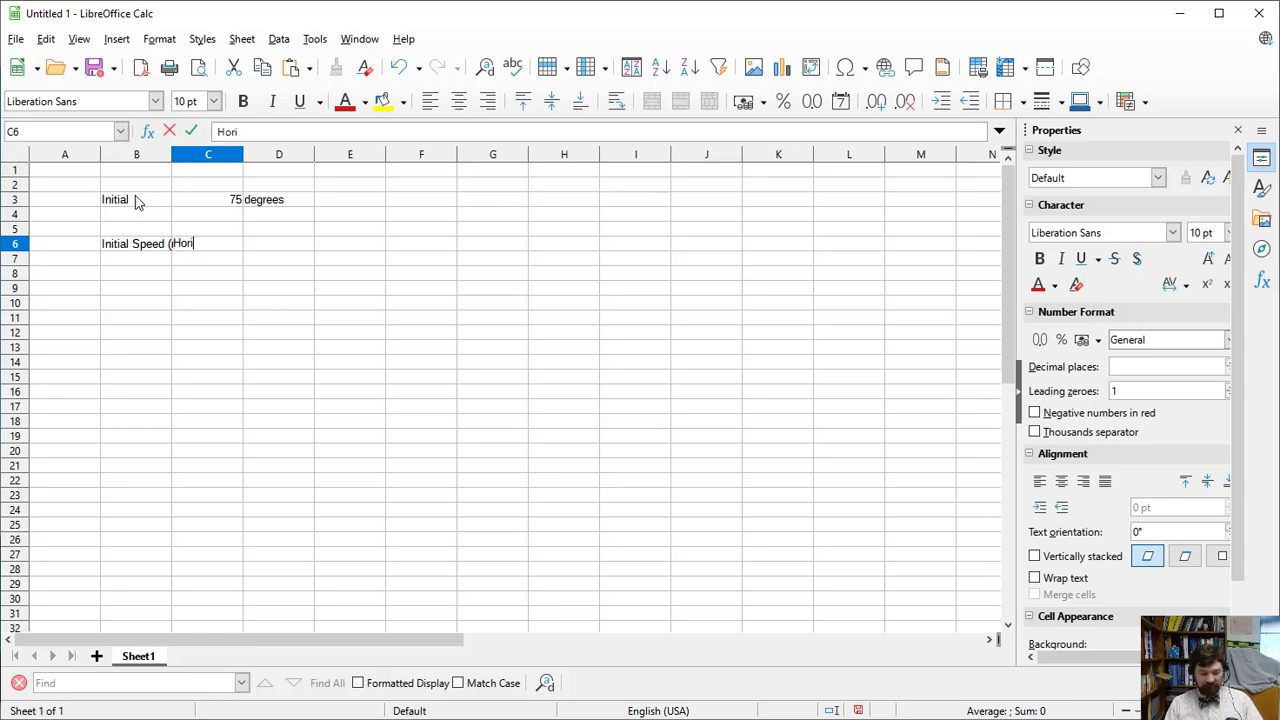
pyautogui.write('Horizontal Range (m')
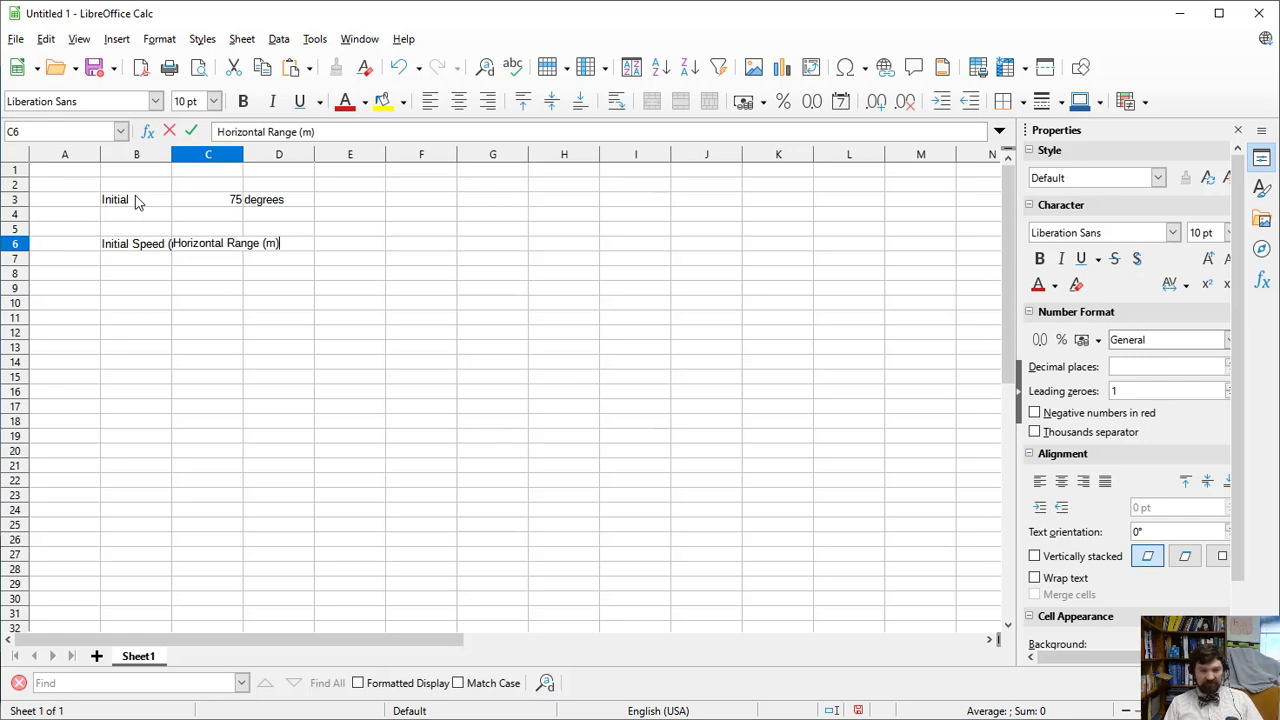
pyautogui.press('Tab')
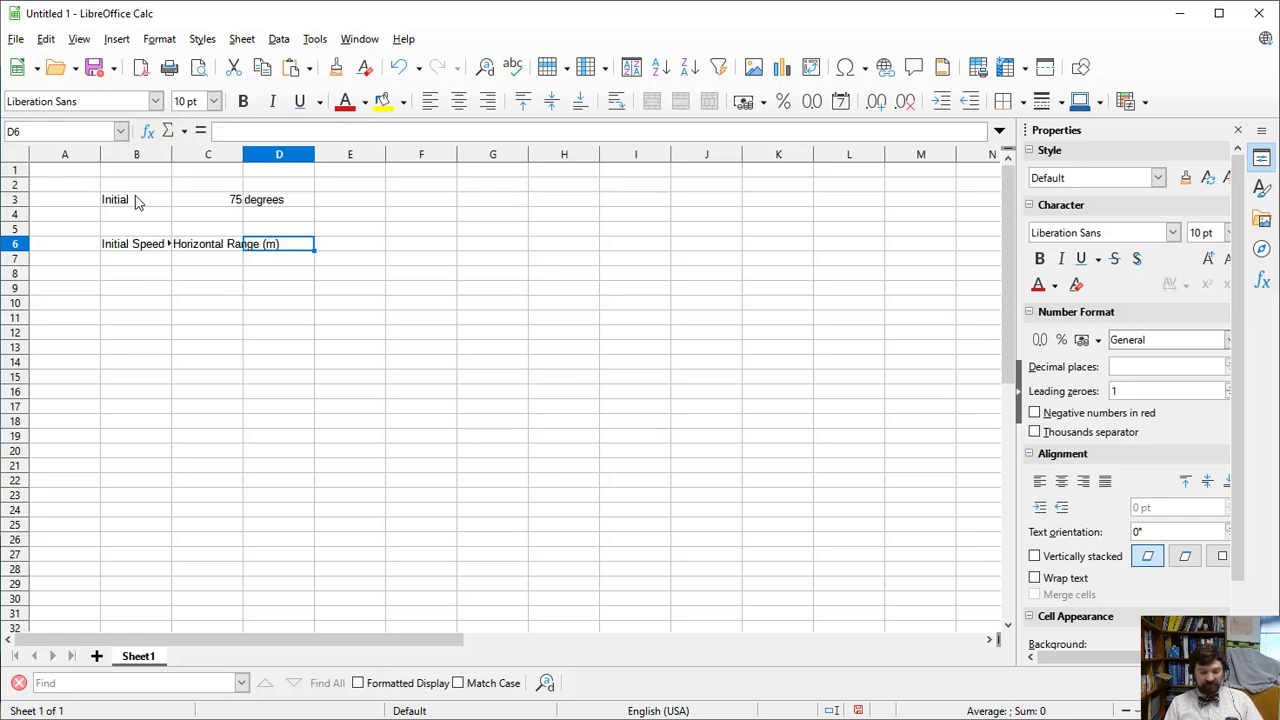
# - Add Time of Flight (s) and Maximum Height Attained (m) in D6–E6, then autofit columns B and C
pyautogui.write('Time of Flight (s')
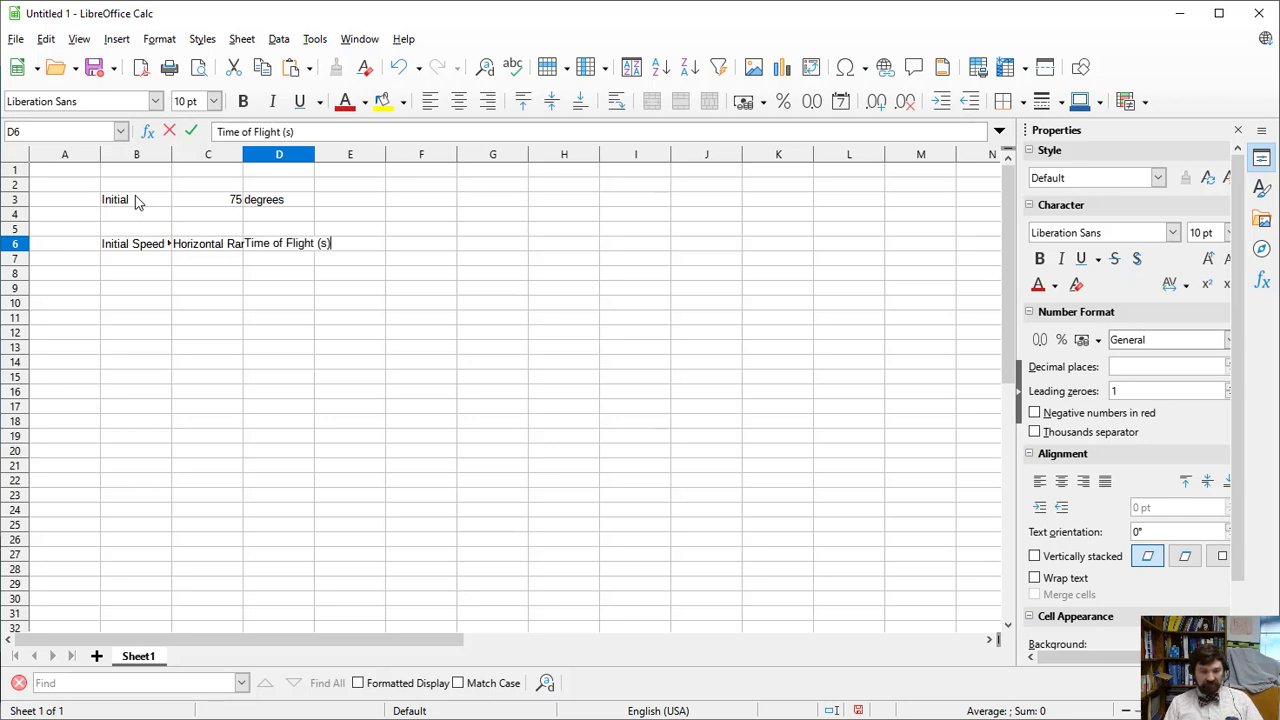
pyautogui.press('Tab')
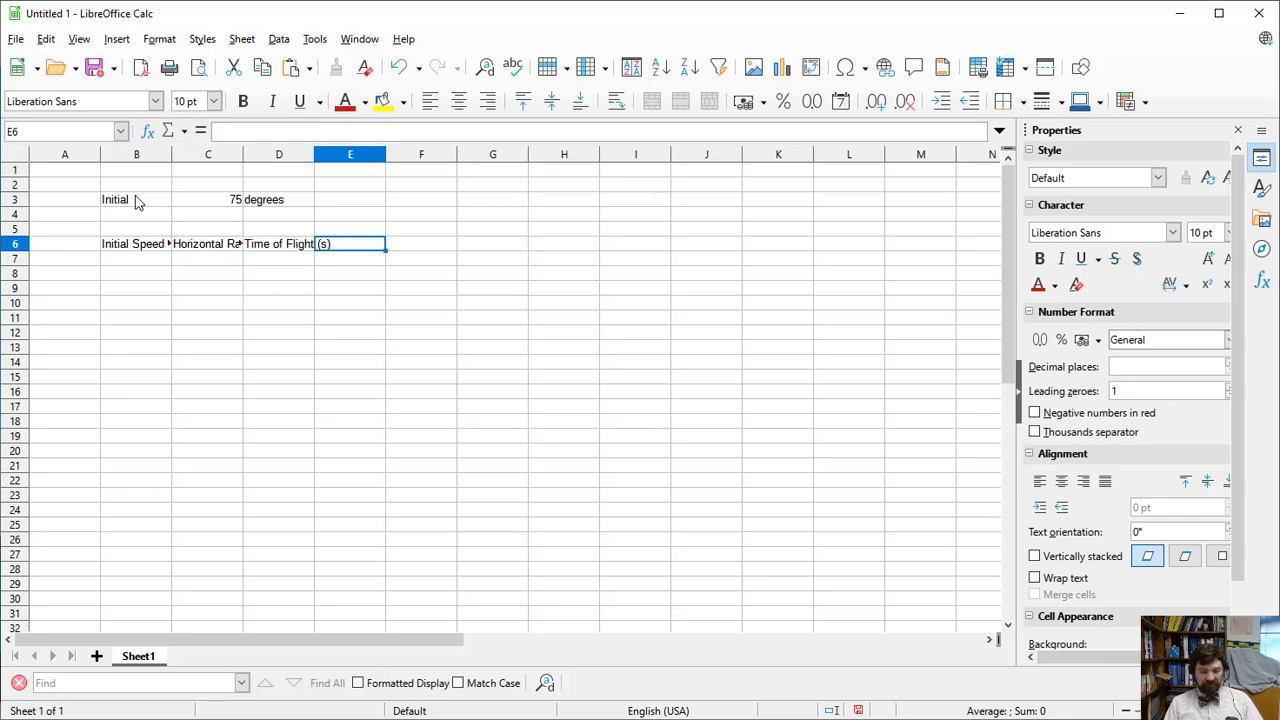
pyautogui.write('Maximum Height Attained ')
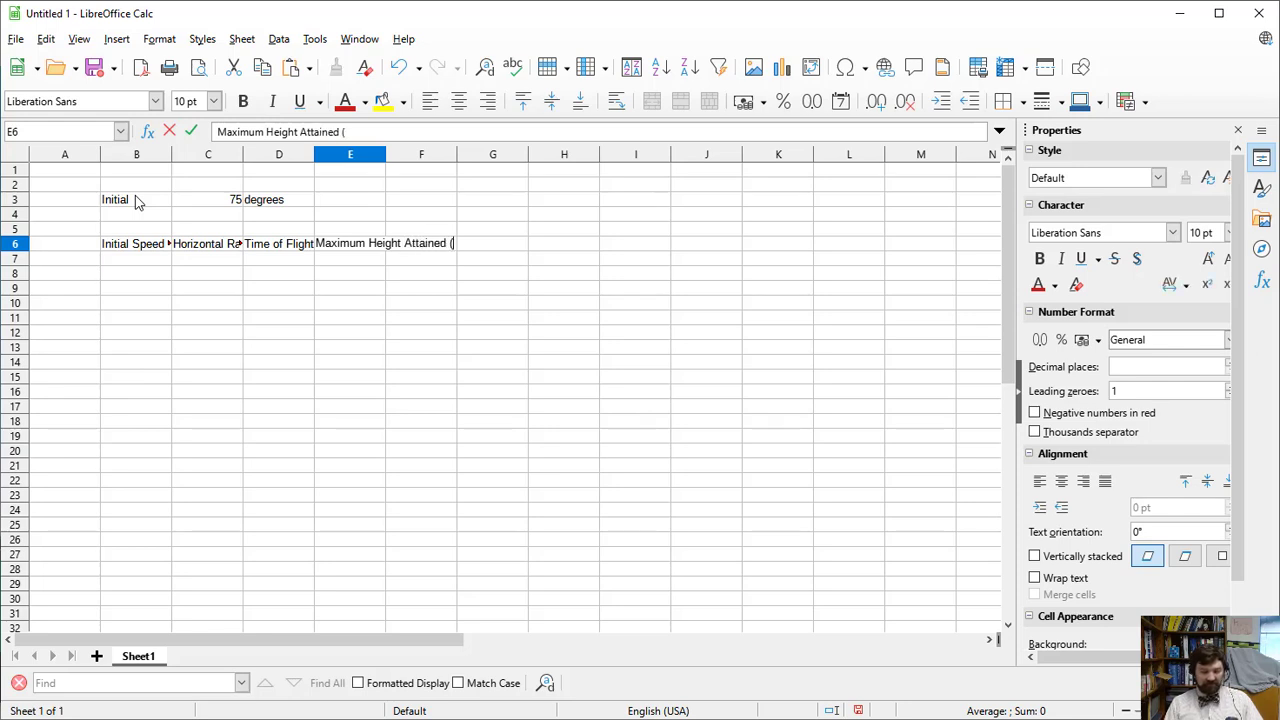
pyautogui.write('(m)')
pyautogui.press('Return')
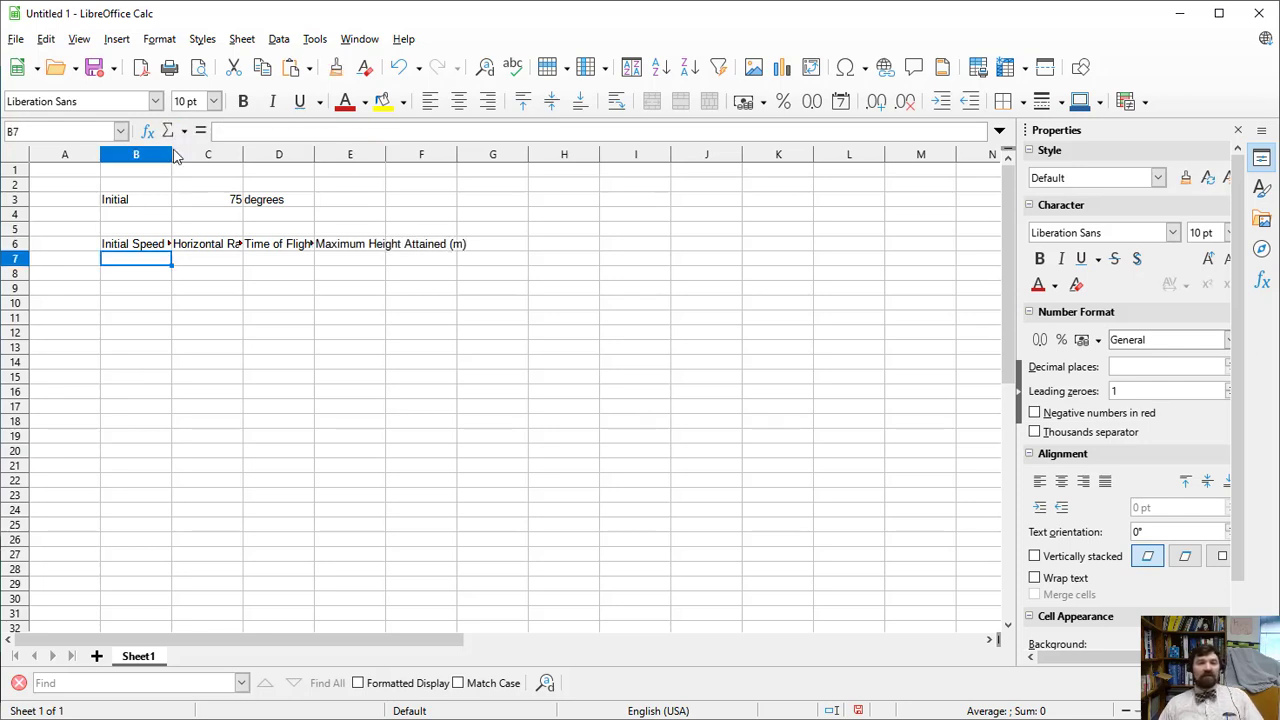
pyautogui.doubleClick(172, 152)
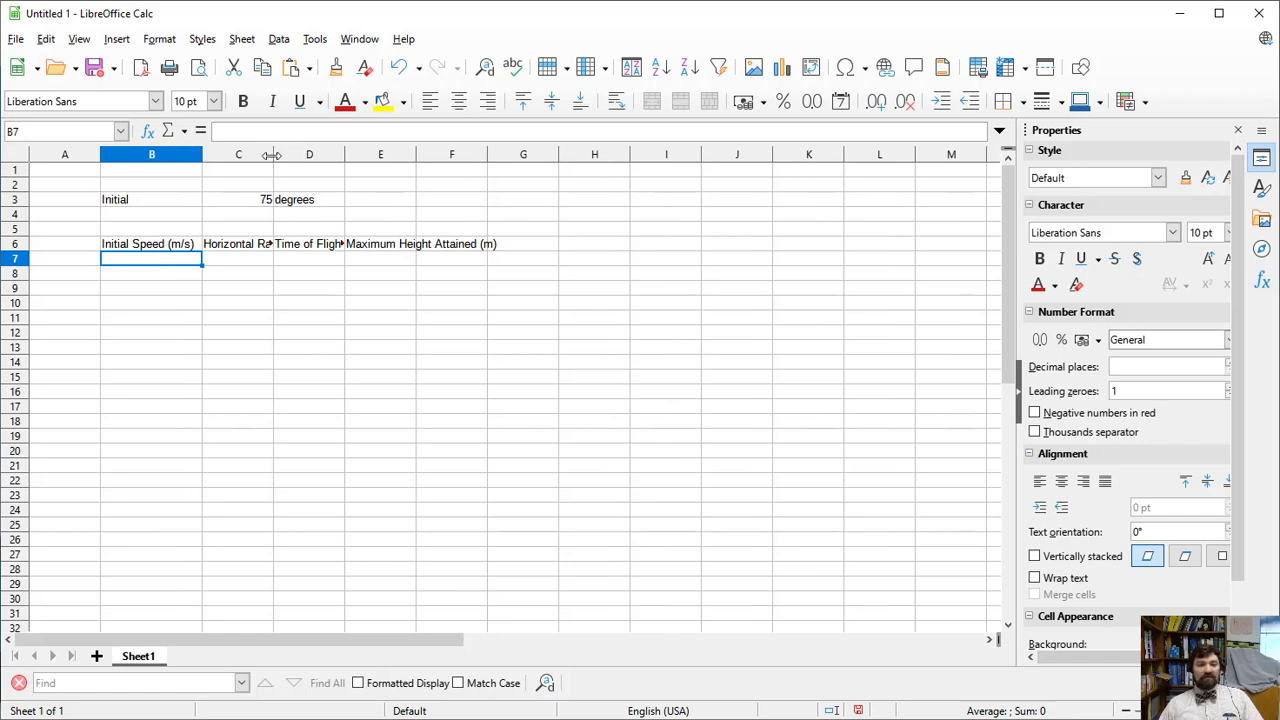
pyautogui.doubleClick(273, 155)
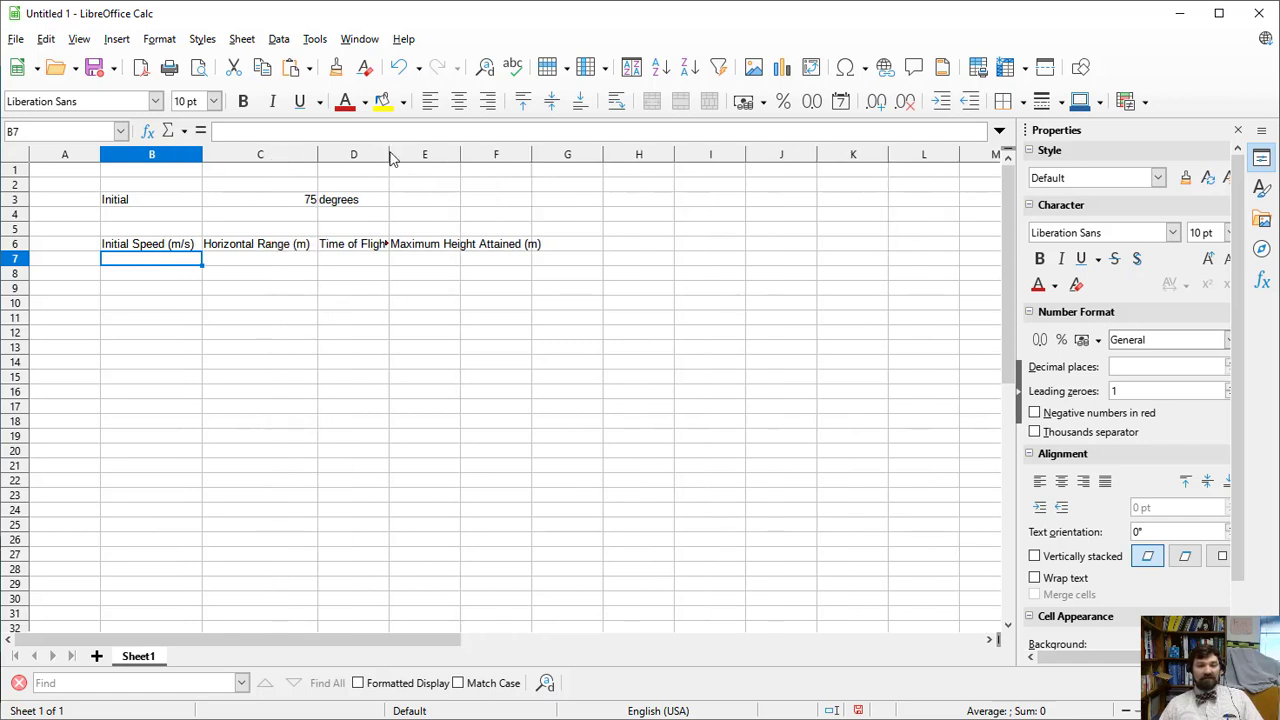